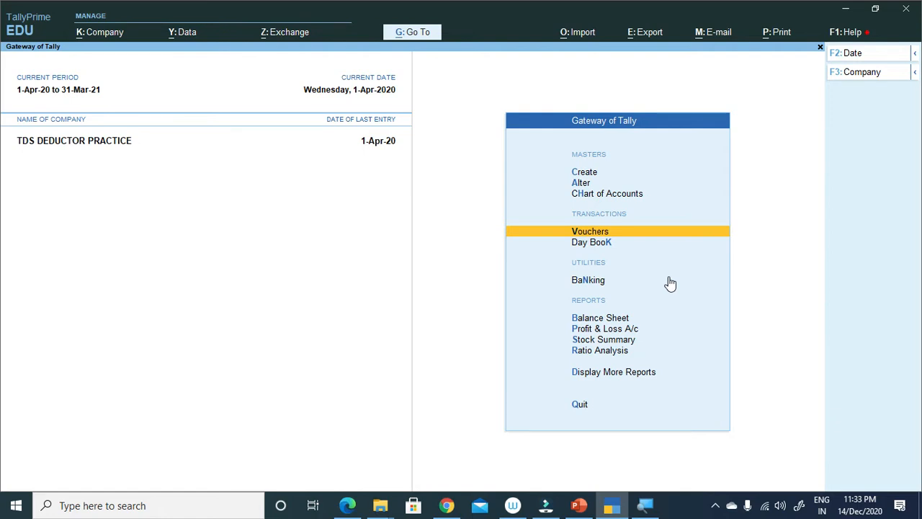
Step: Open the Balance Sheet and locate the Current Liabilities group
key("Down")
key("Down")
key("Down")
key("Down")
key("Down")
key("Down")
key("Down")
key("Up")
key("Up")
key("Up")
key("Up")
key("Return")
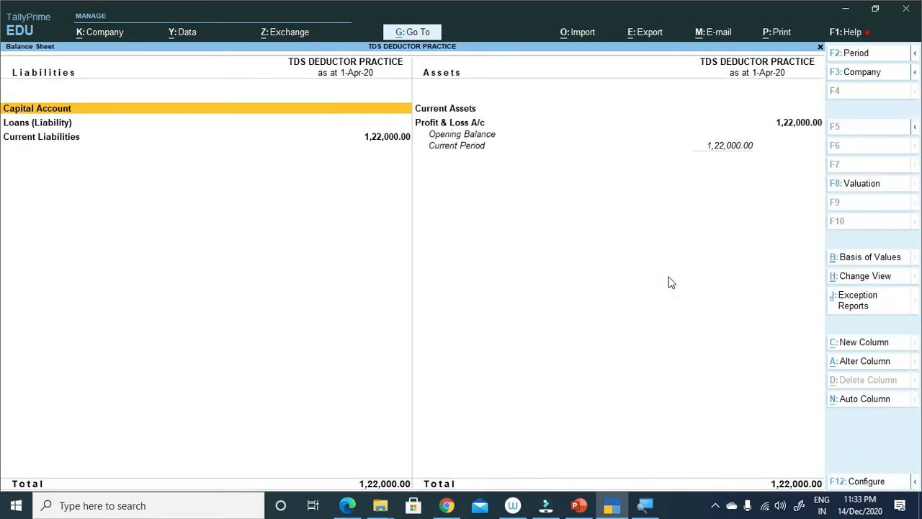
key("Down")
key("Down")
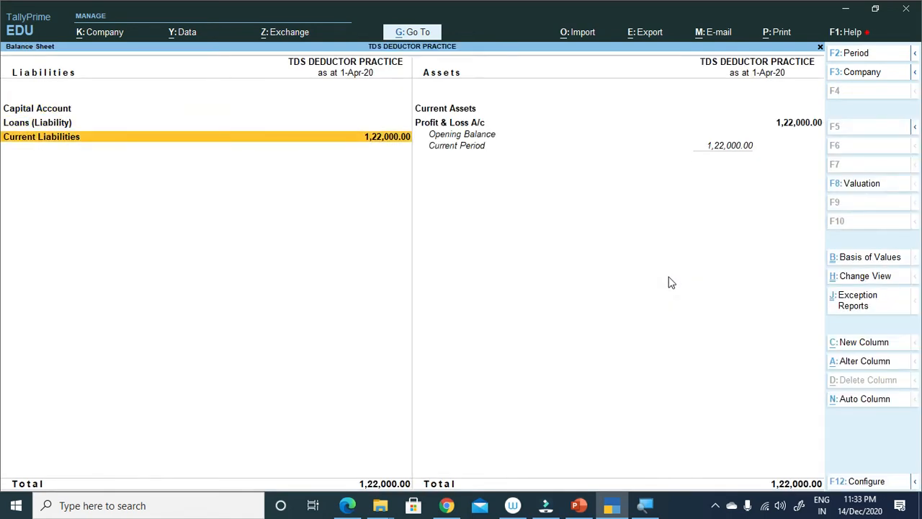
Step: Drill down from Current Liabilities in the Balance Sheet into the Sundry Creditors group summary
key("Escape")
key("Return")
key("Down")
key("Down")
key("Return")
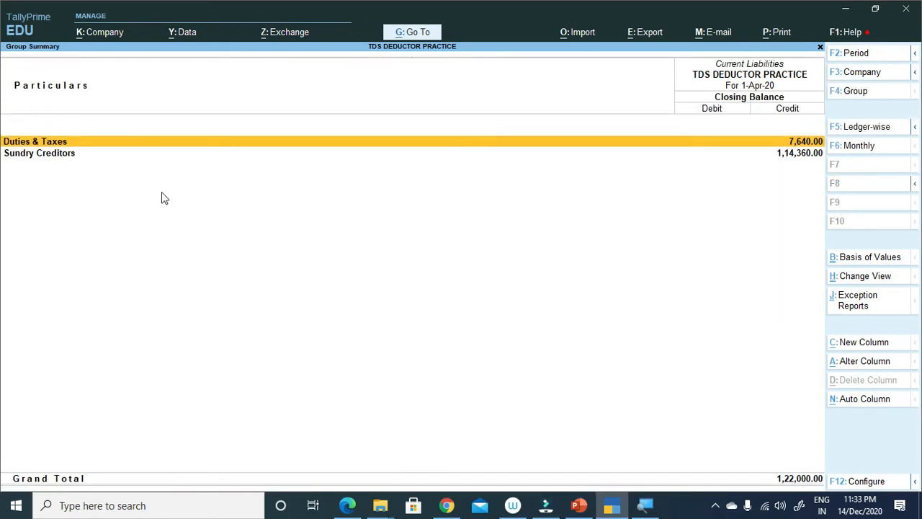
key("Down")
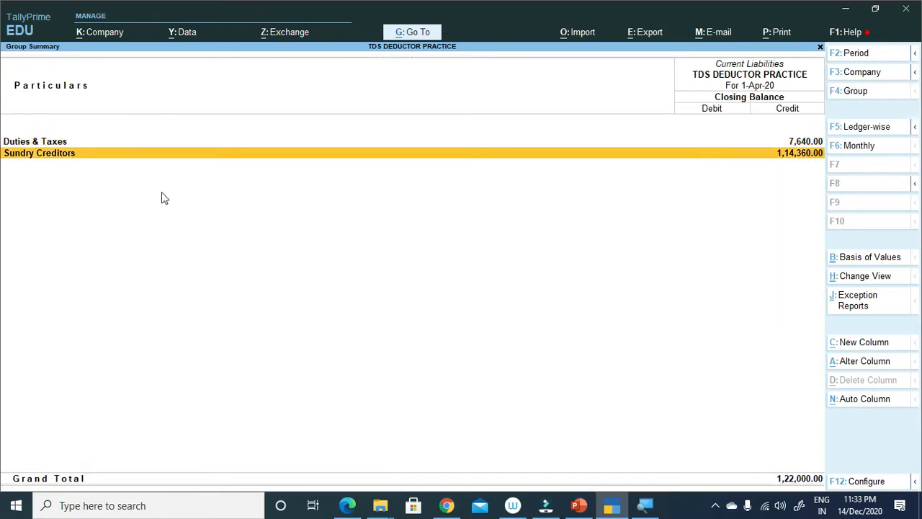
key("Return")
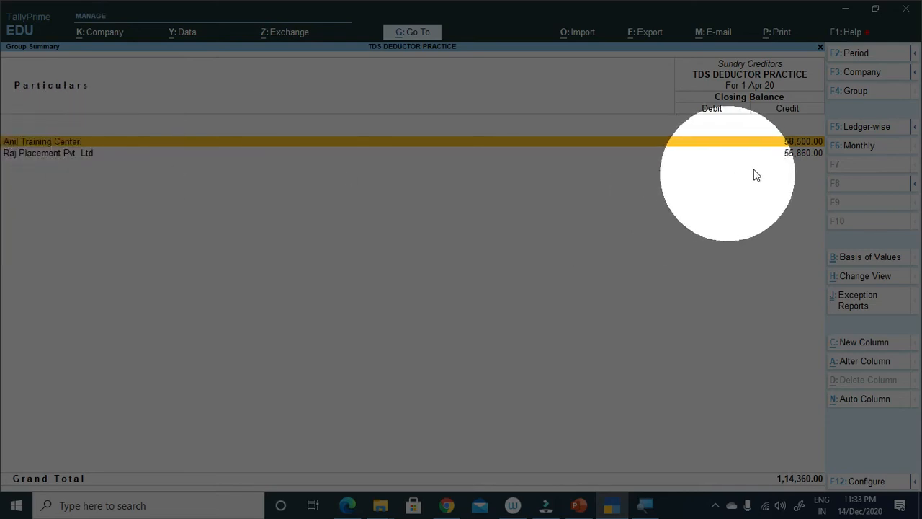
Step: Check the closing balances of Anil Training Center and Raj Placement Pvt. Ltd, and return to the Balance Sheet entry in the Gateway of Tally
key("Up")
left_click(795, 154)
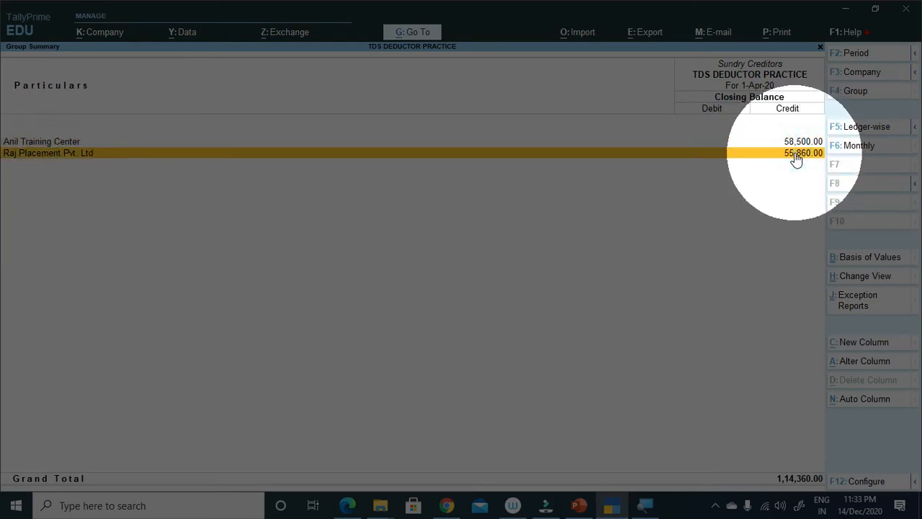
left_click(797, 141)
left_click(797, 156)
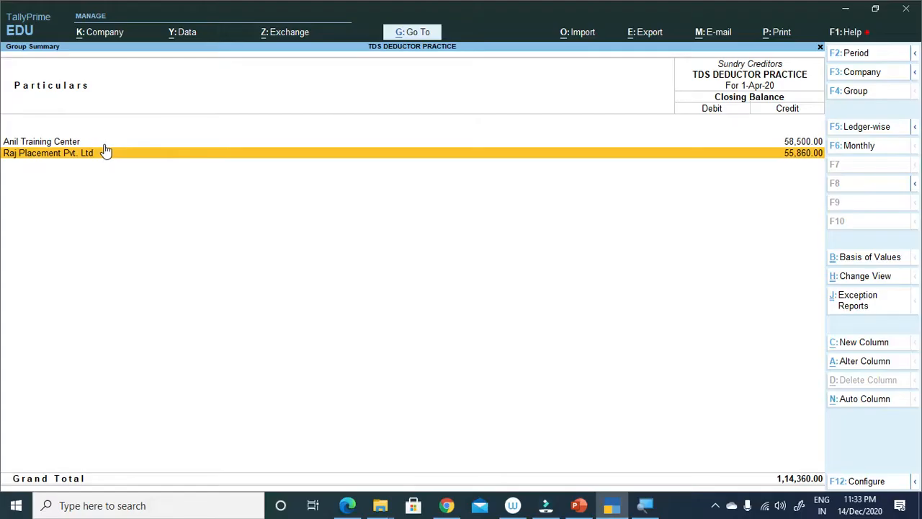
key("Escape")
key("Escape")
key("Escape")
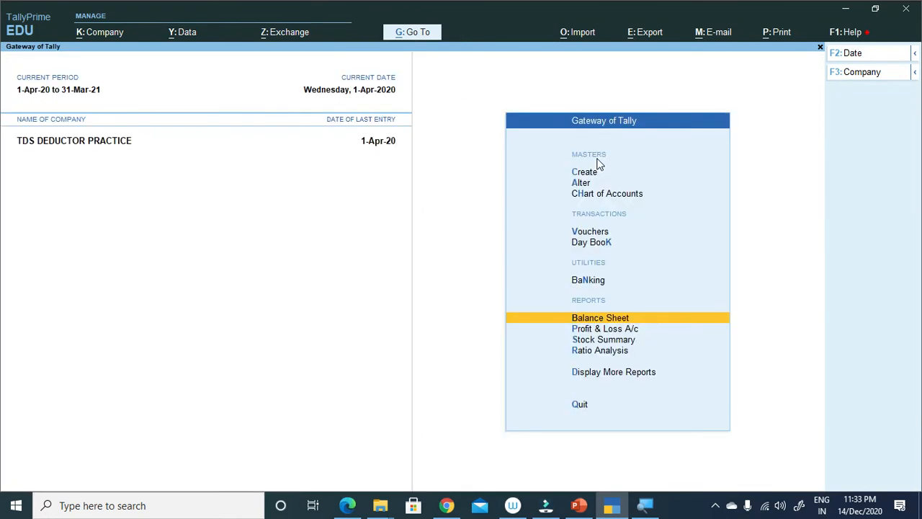
Step: Recheck the Sundry Creditors summary under the Balance Sheet's Current Liabilities and leave the report
key("Return")
key("Down")
key("Down")
key("Return")
key("Down")
key("Return")
key("Escape")
key("Escape")
key("Escape")
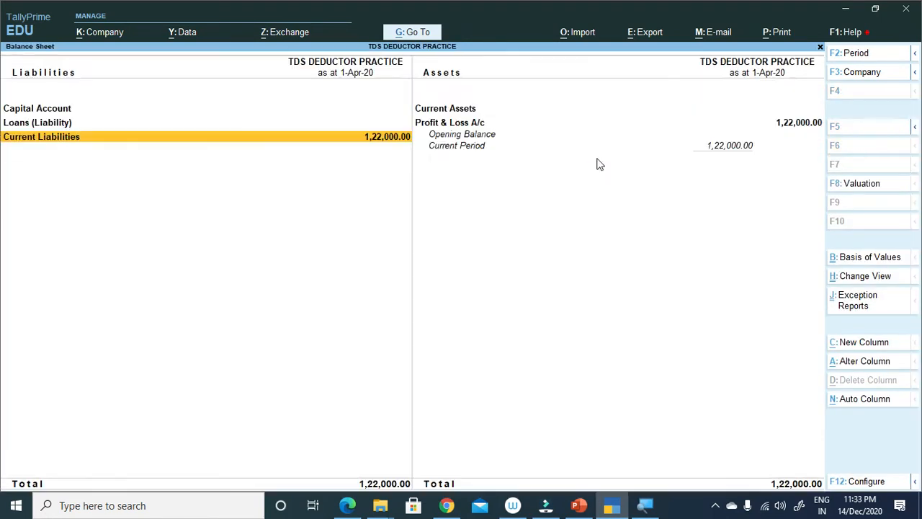
Step: Open voucher entry, switch its voucher type to Payment, and return to the Gateway of Tally
key("Up")
key("Up")
key("Up")
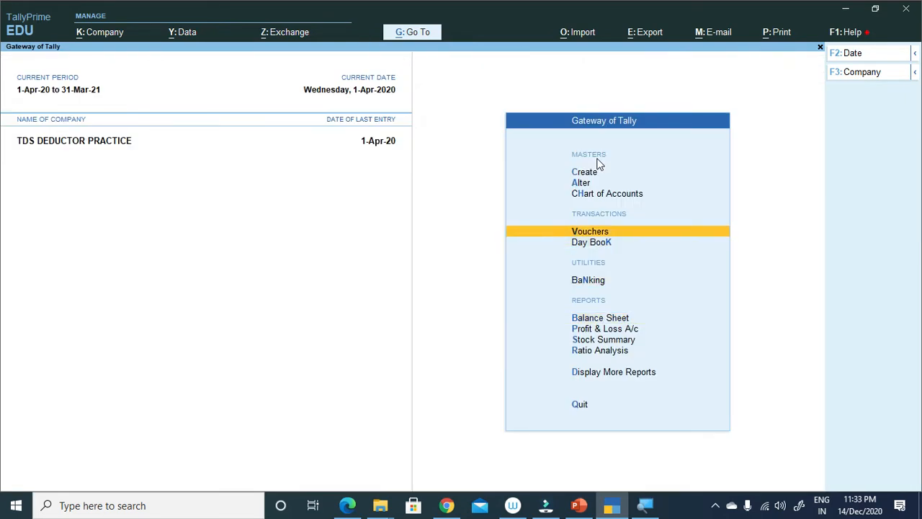
key("Return")
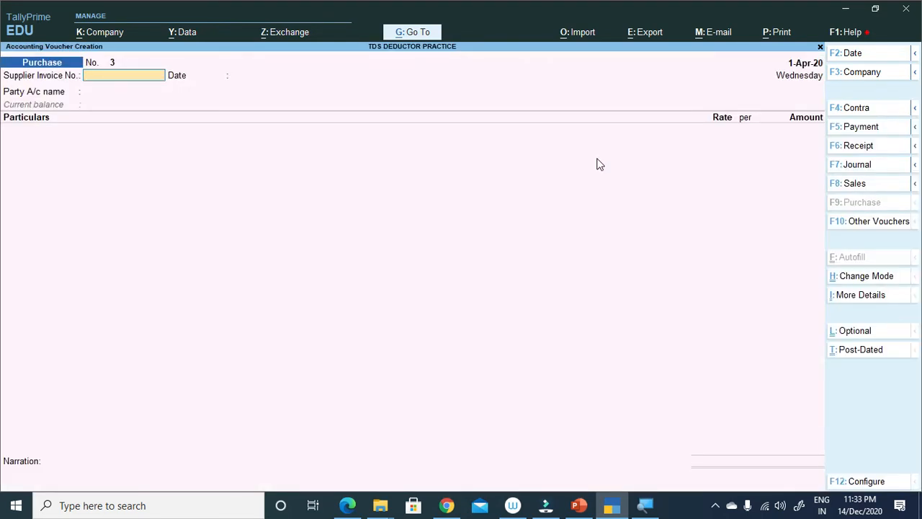
key("F5")
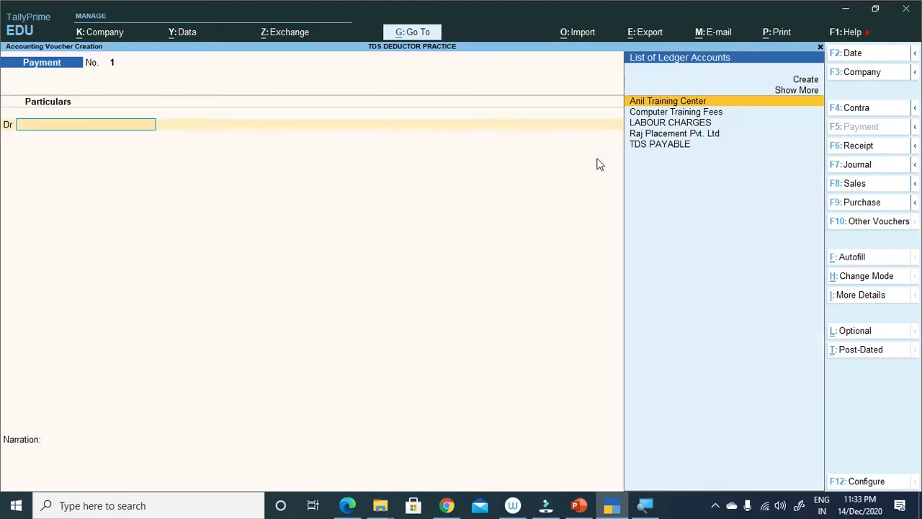
key("Escape")
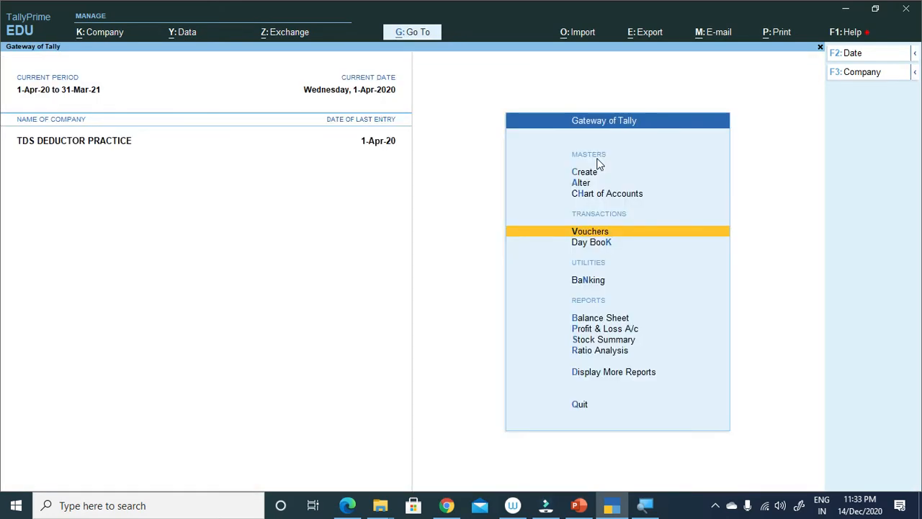
Step: Display the ledger vouchers of Anil Training Center from the Account Books reports
key("d")
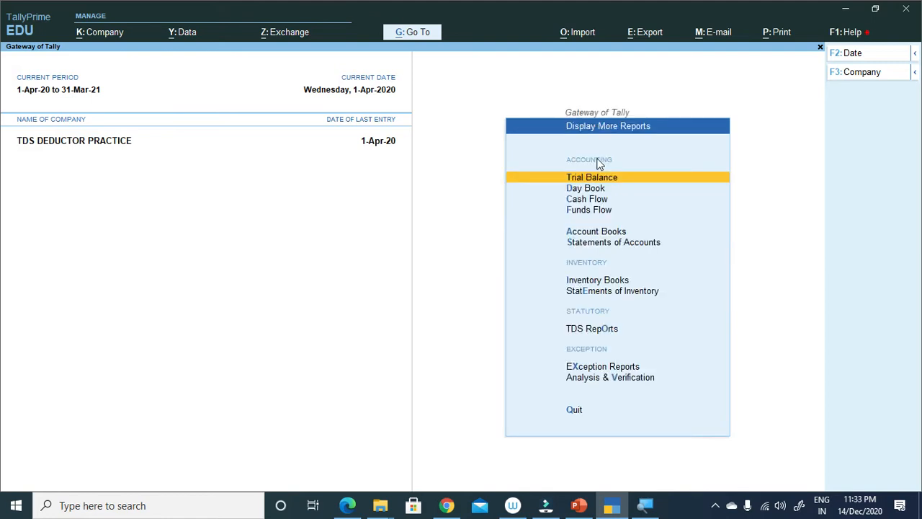
key("Down")
key("Down")
key("Down")
key("Down")
key("Return")
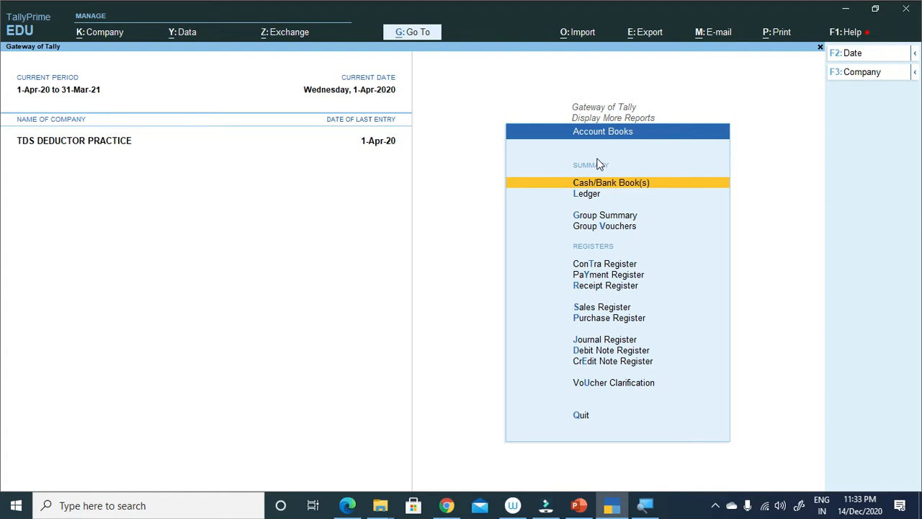
key("Down")
key("Return")
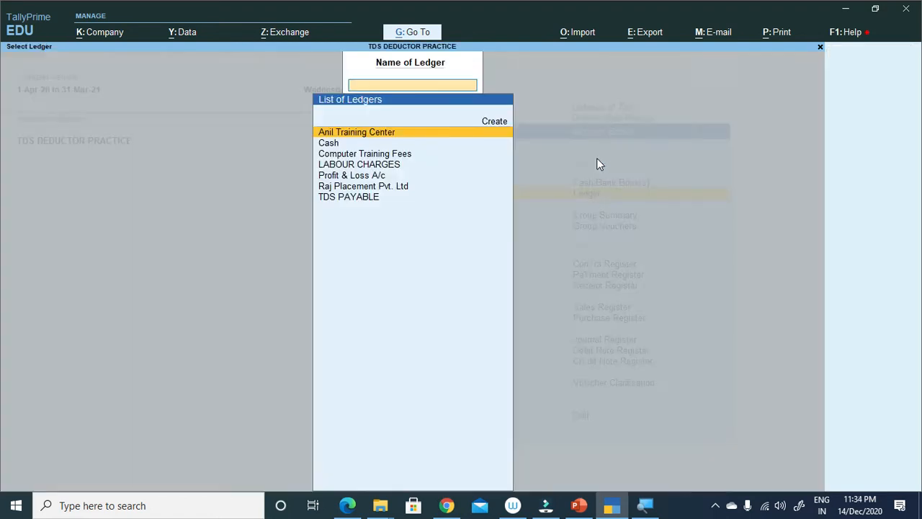
key("Return")
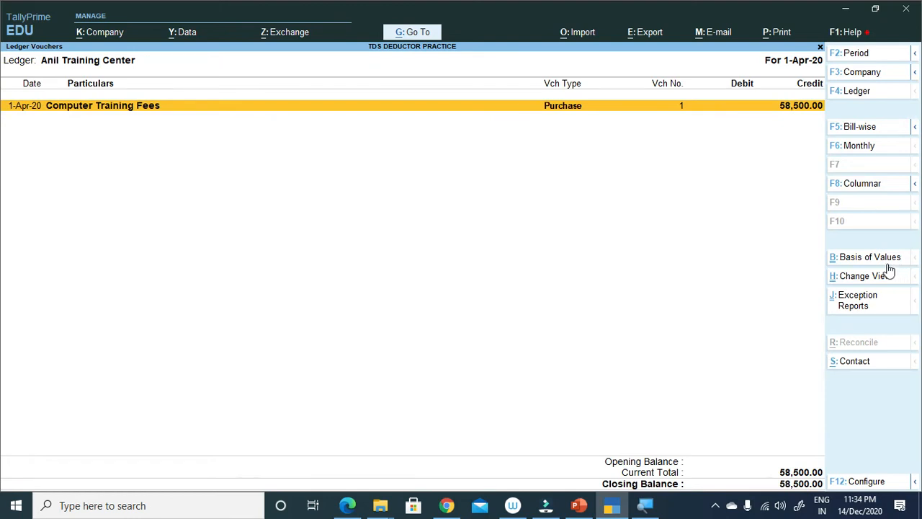
Step: Examine Anil Training Center's bill-wise outstanding amounts, expand the details of bill 01, and leave the reports
left_click(859, 127)
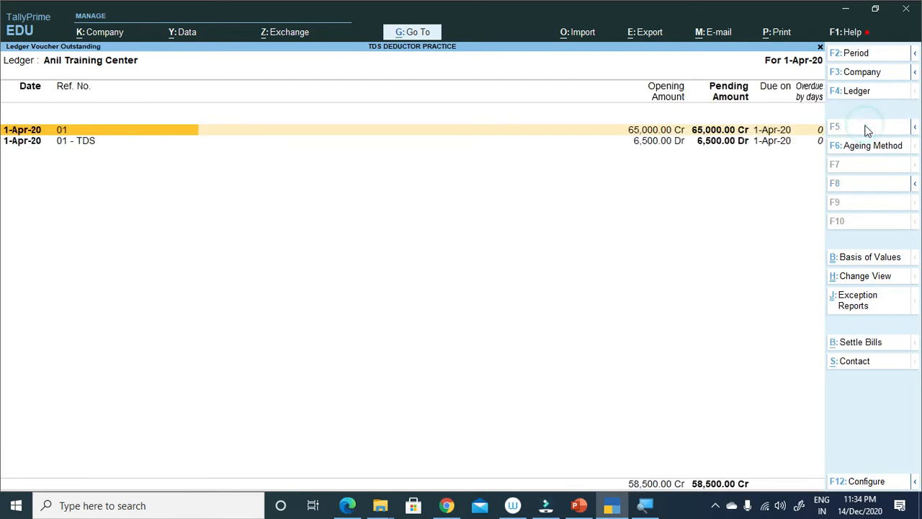
left_click(137, 145)
left_click(140, 129)
key("space")
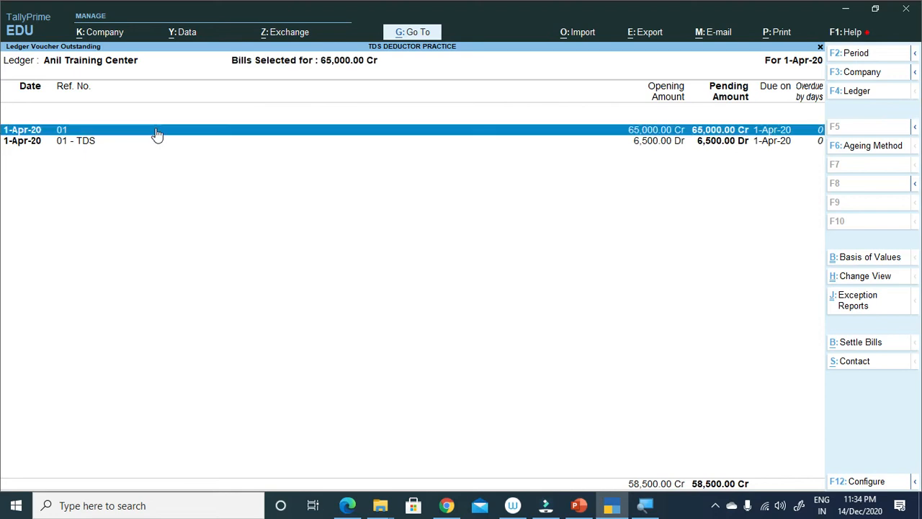
key("shift+Return")
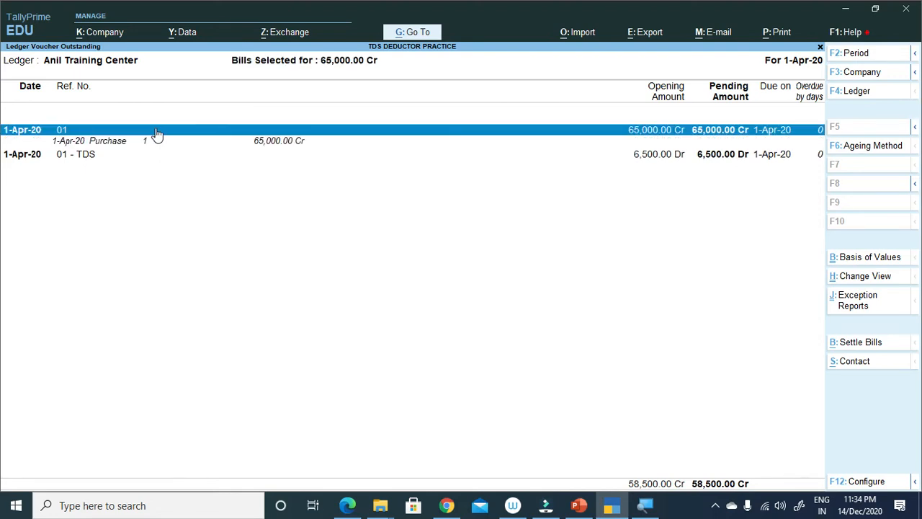
key("Escape")
key("Escape")
key("Escape")
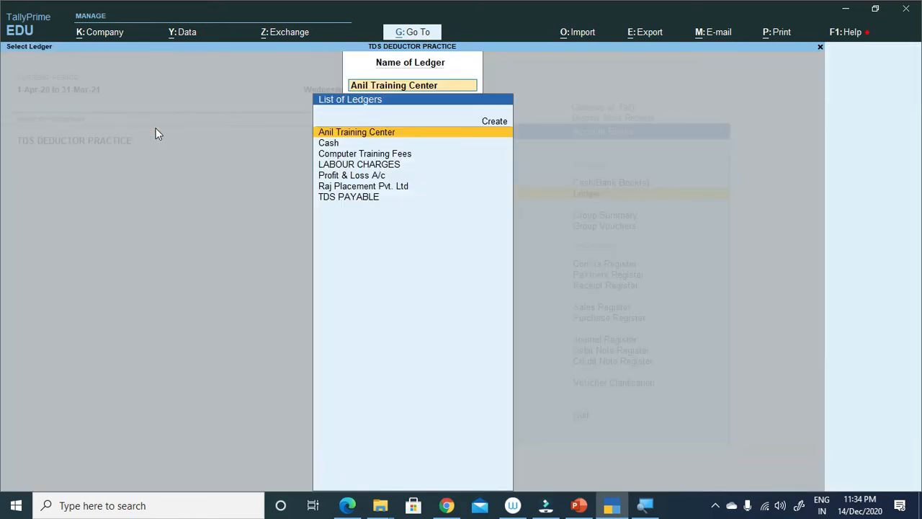
key("Escape")
key("Escape")
key("Escape")
key("Escape")
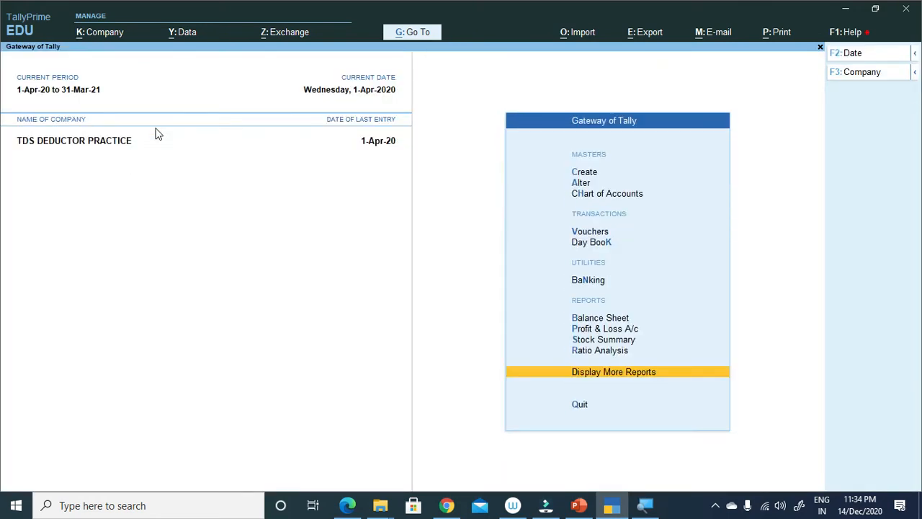
Step: Start a Payment voucher and debit Anil Training Center with 58,500
key("Escape")
key("Down")
key("Down")
key("Down")
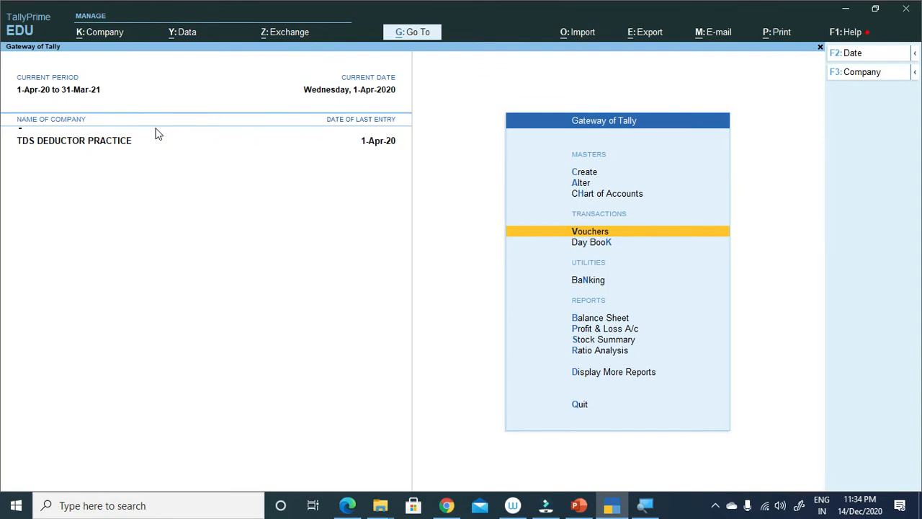
key("Return")
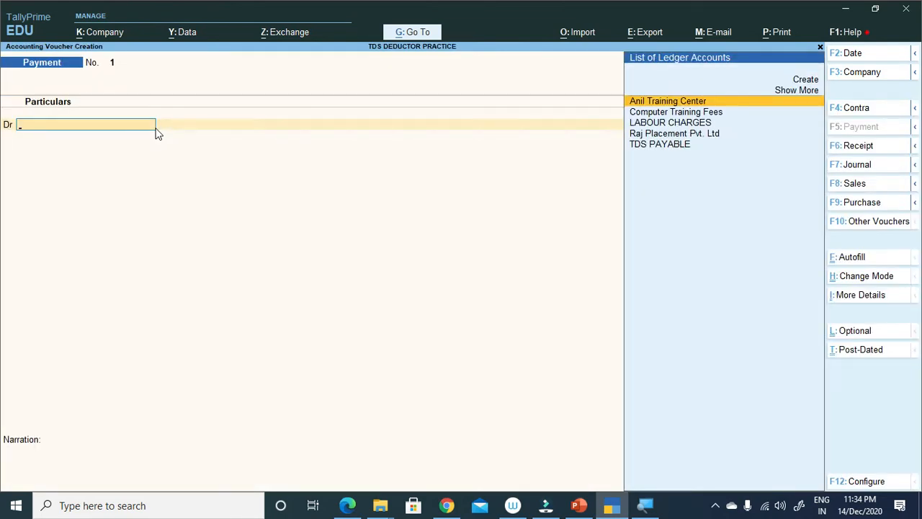
key("Return")
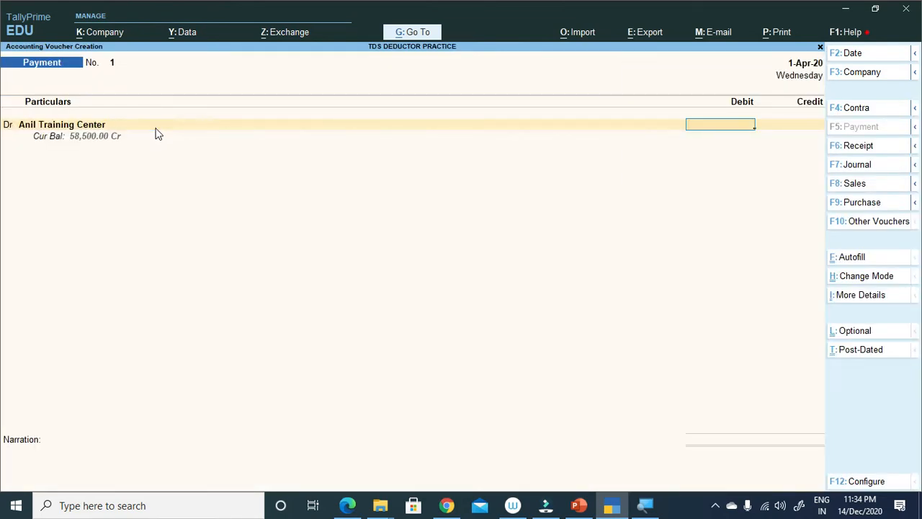
type("58500")
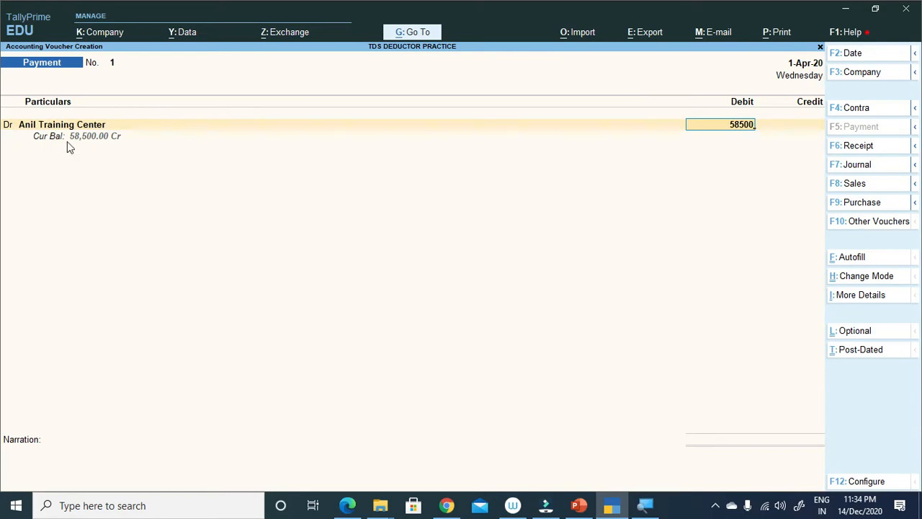
key("Return")
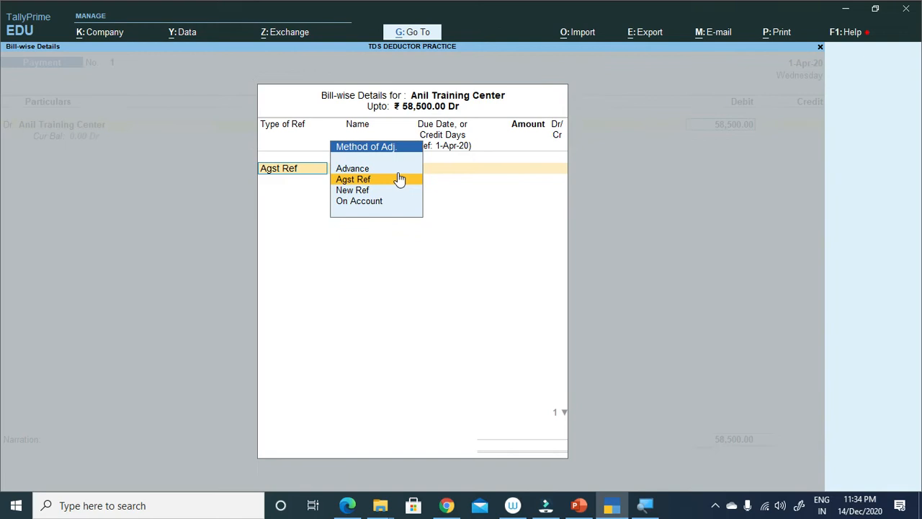
Step: Allocate the 58,500 Dr payment to Anil Training Center as Agst Ref against pending bill 01
left_click(400, 181)
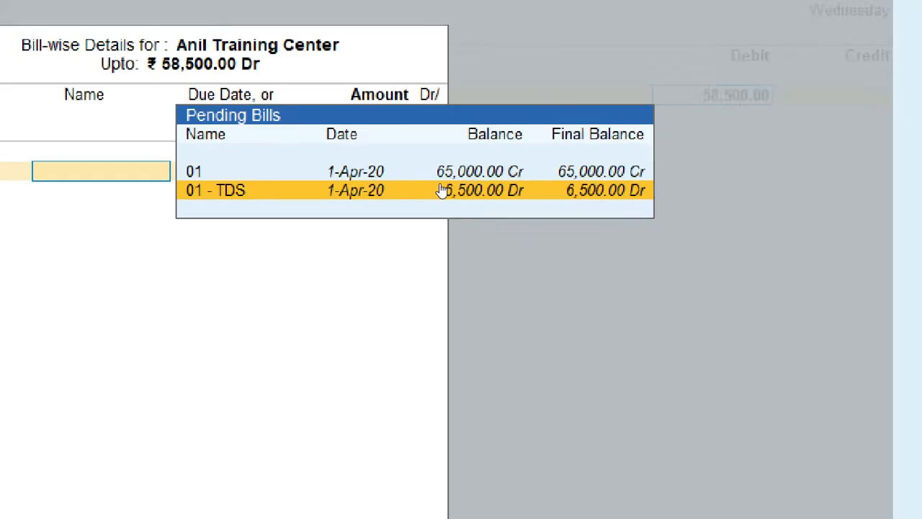
key("Up")
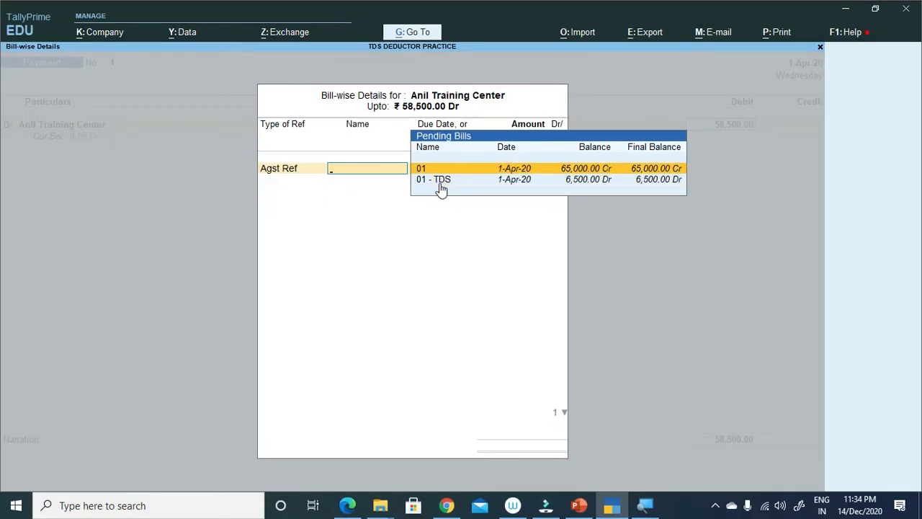
key("Return")
key("Return")
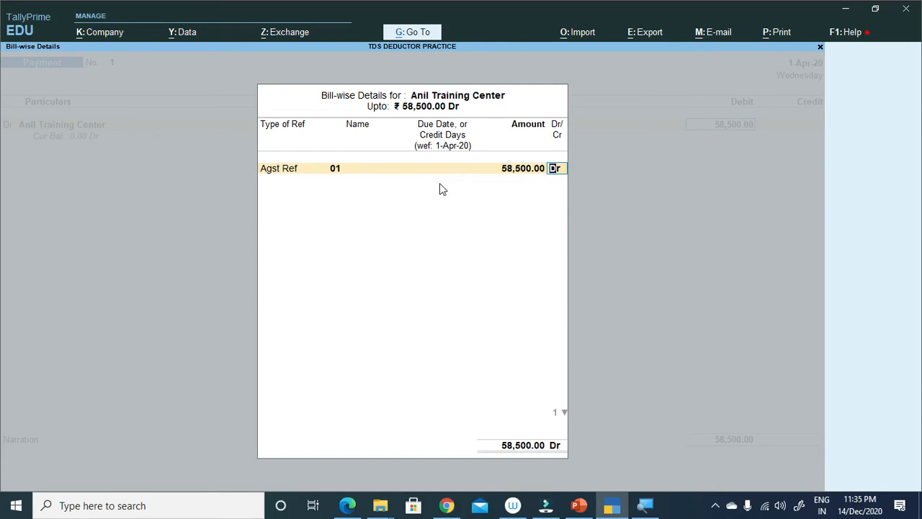
key("BackSpace")
key("BackSpace")
key("Return")
key("Return")
key("Return")
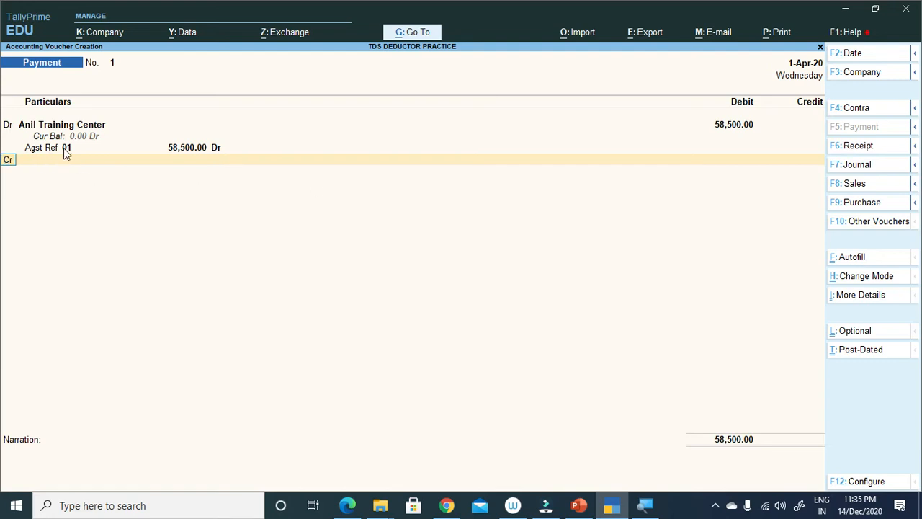
Step: Add a second debit line for Raj Placement Pvt. Ltd with an amount of 55,860
type("d")
key("Return")
key("Down")
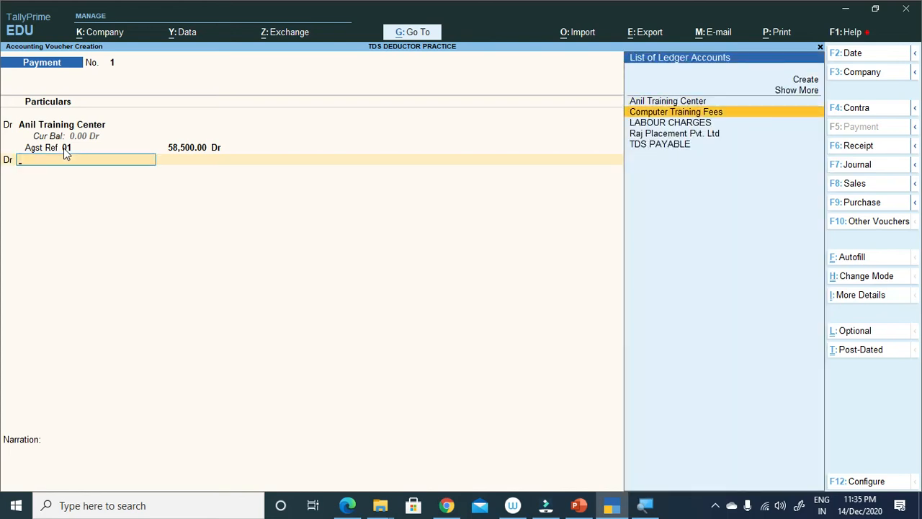
key("Down")
key("Down")
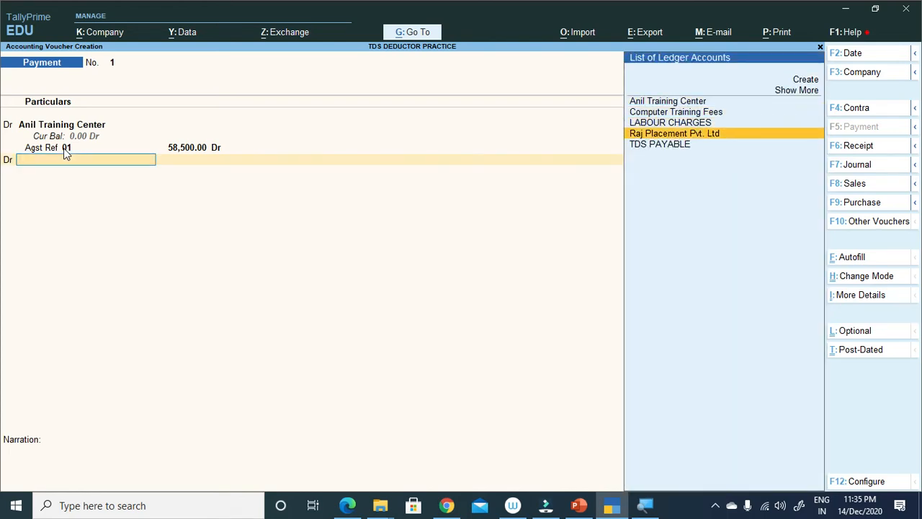
key("Return")
type("5568")
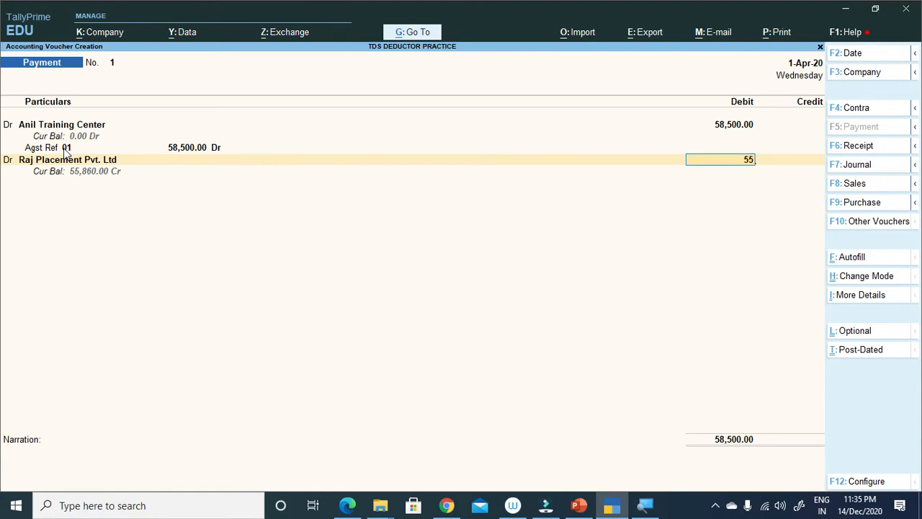
key("BackSpace")
key("BackSpace")
type("860")
key("Return")
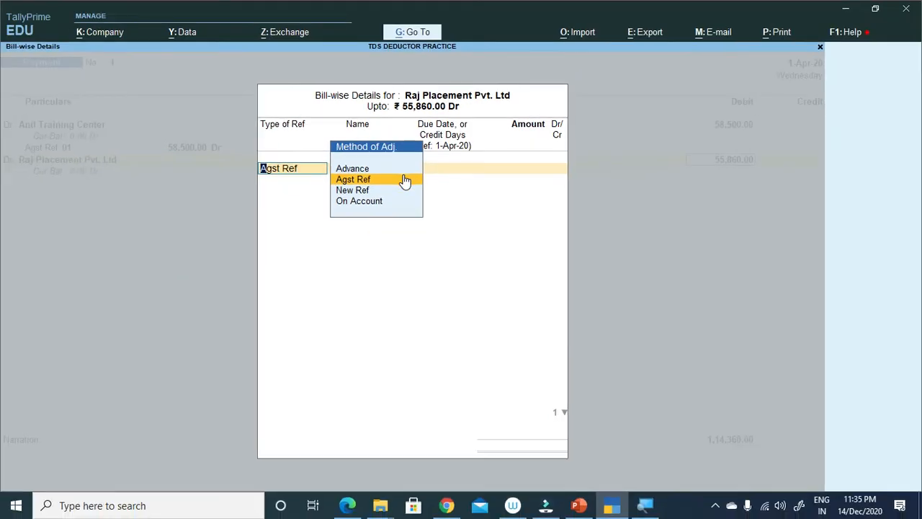
Step: Allocate the 55,860 Dr payment to Raj Placement Pvt. Ltd as Agst Ref against pending bill 107
left_click(405, 181)
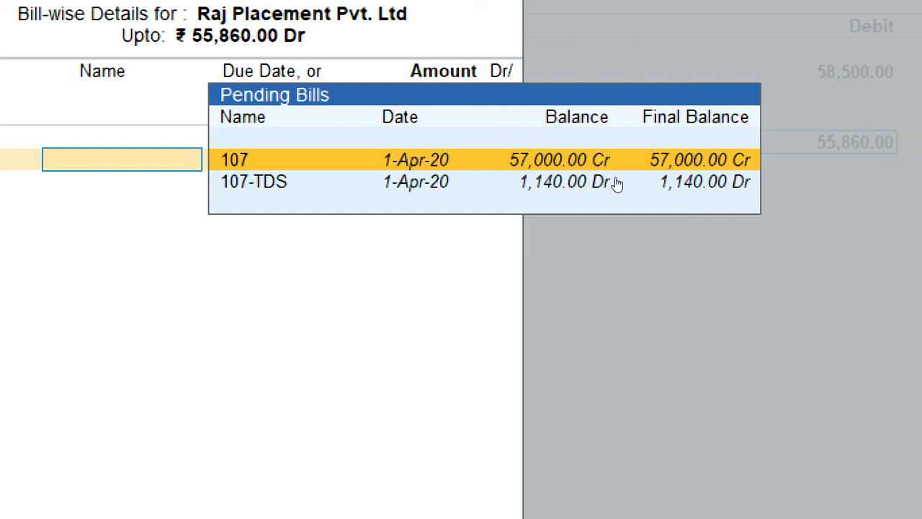
key("Down")
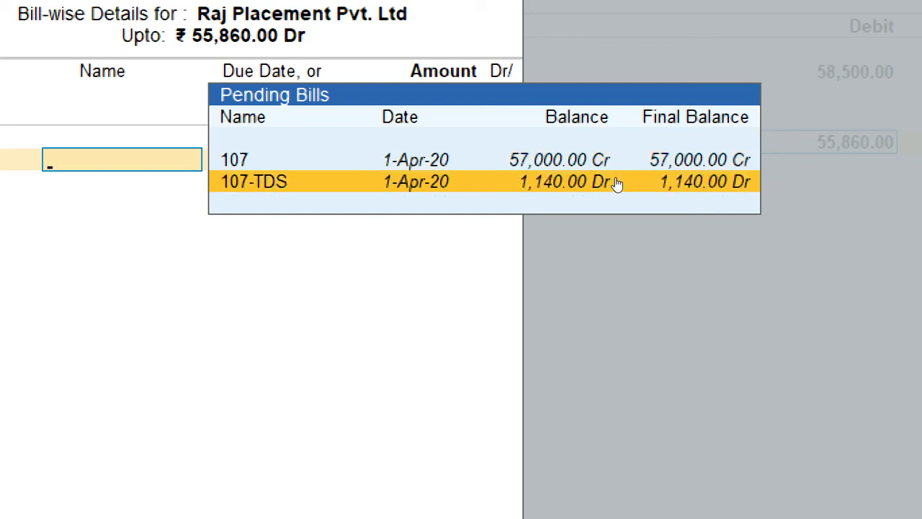
key("Up")
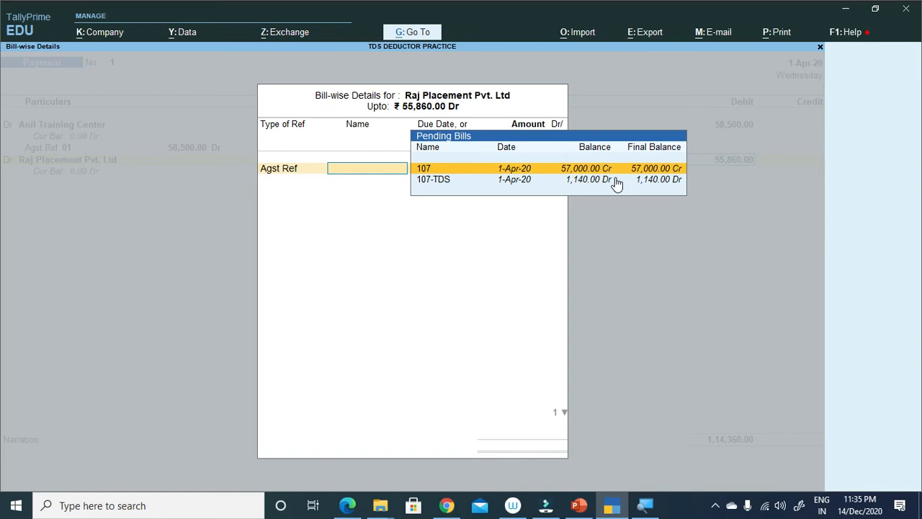
key("Return")
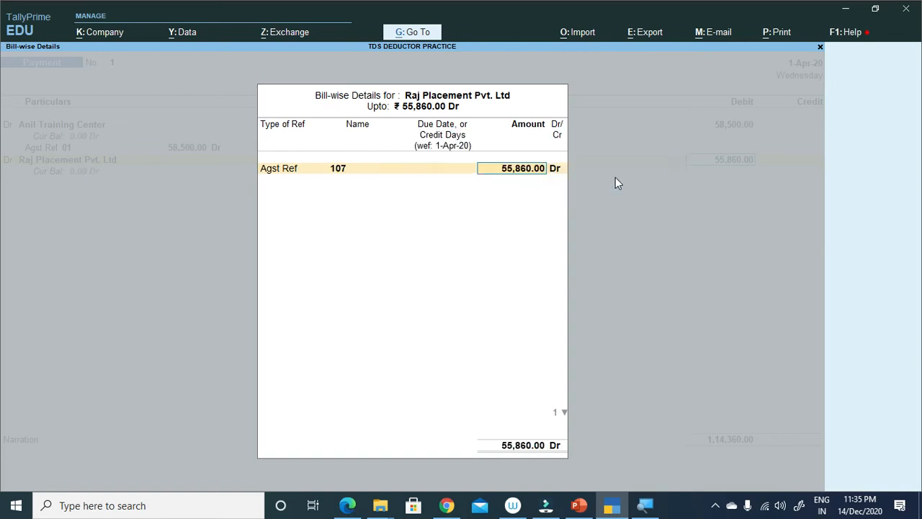
key("Return")
key("Return")
Step: Add a credit line for the Cash ledger to balance the payment voucher
key("c")
key("Return")
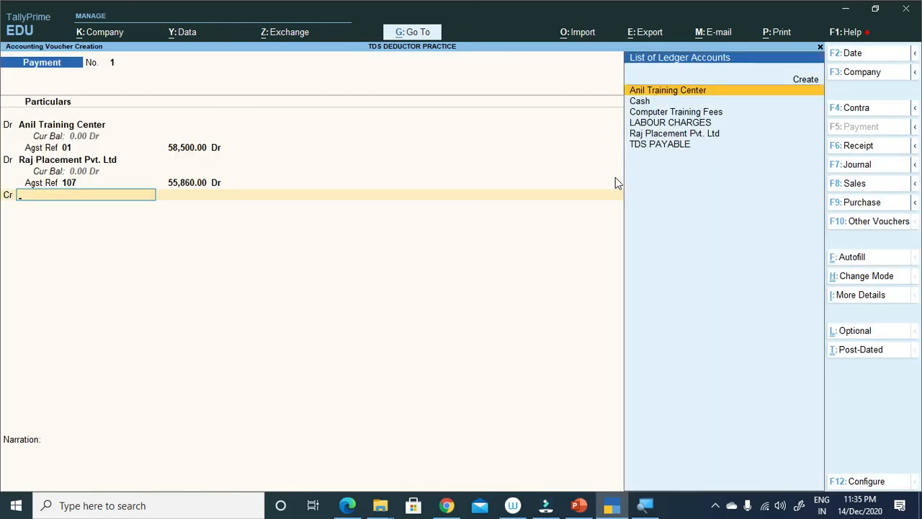
key("Down")
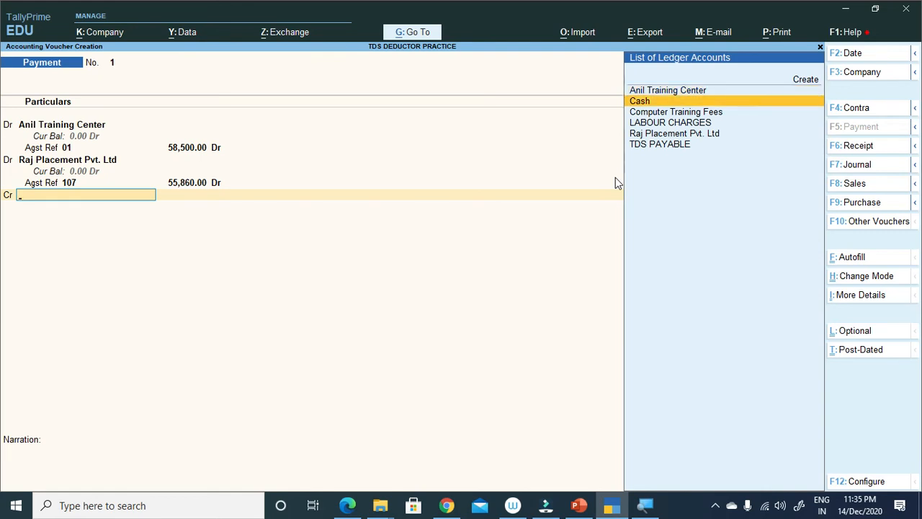
key("Return")
Step: Alter the Cash ledger from within the voucher, setting its opening balance to 500000, and return to the credit line's amount
key("BackSpace")
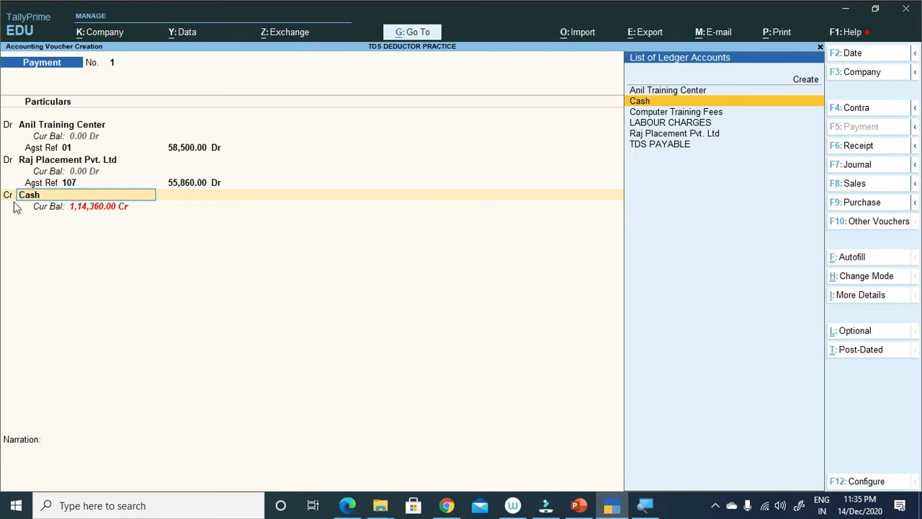
key("ctrl+Return")
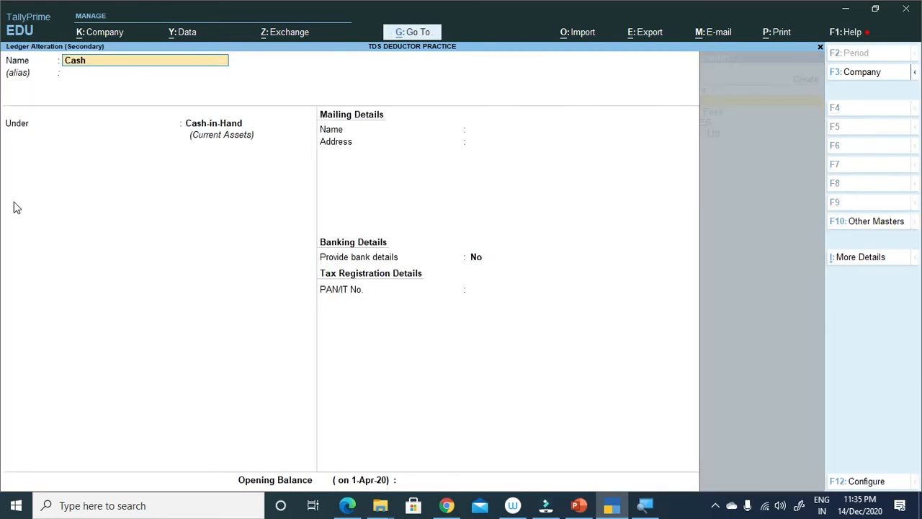
key("Return")
key("Return")
type("500000")
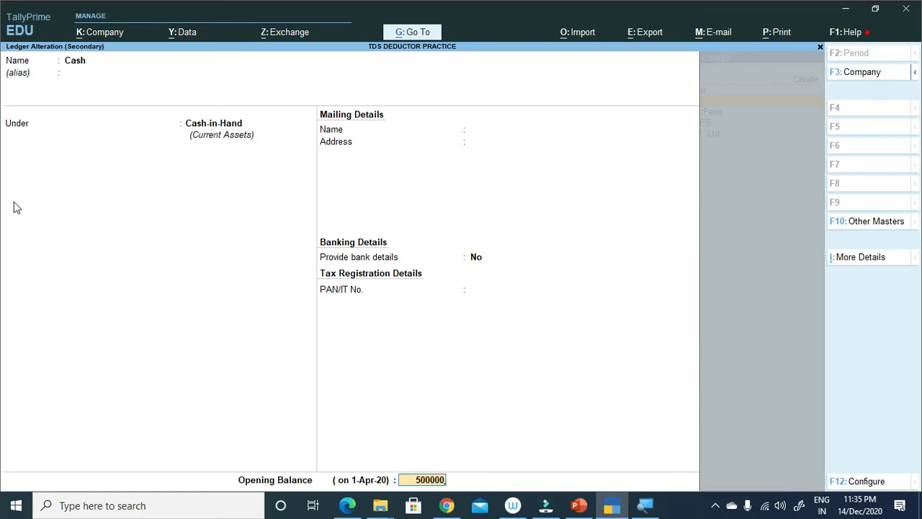
key("Return")
key("Return")
key("Return")
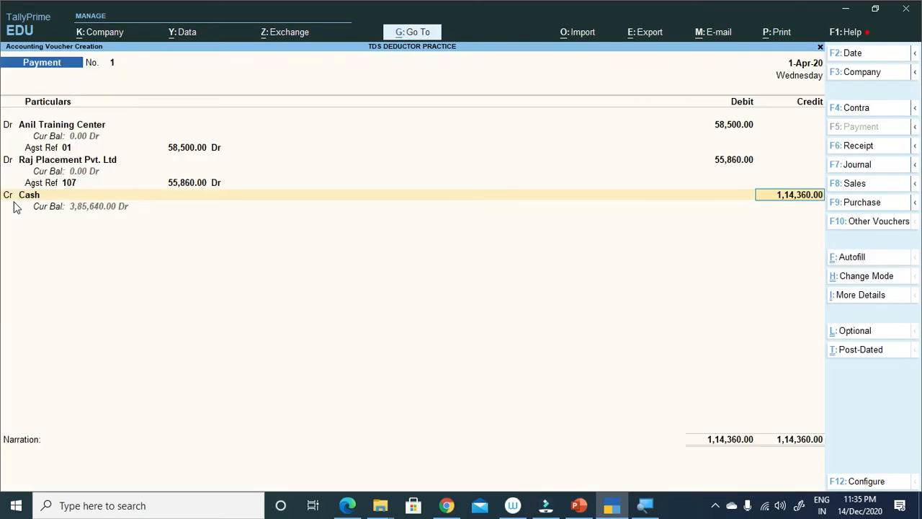
Step: Enter the narration "BEING AMOUND PAID", accept the payment voucher, and leave voucher entry
key("Return")
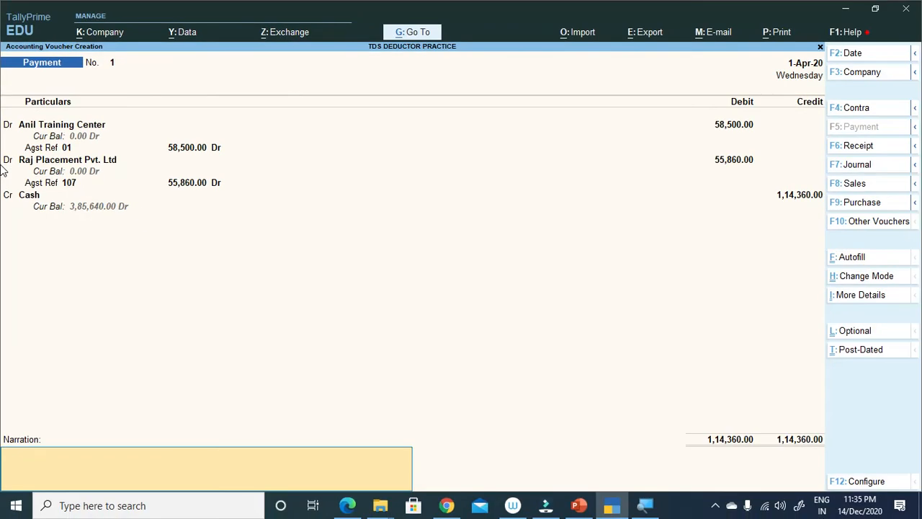
type("BEUNBG")
key("BackSpace")
key("BackSpace")
key("BackSpace")
key("BackSpace")
type("ING AMOUTN PAID")
key("BackSpace")
key("BackSpace")
key("BackSpace")
key("BackSpace")
key("BackSpace")
key("BackSpace")
key("BackSpace")
type("ND PAID")
key("Return")
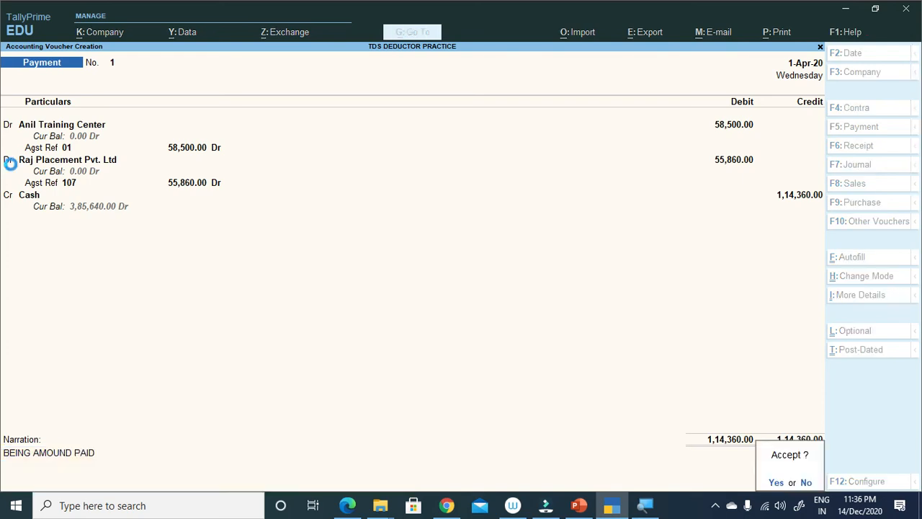
key("Return")
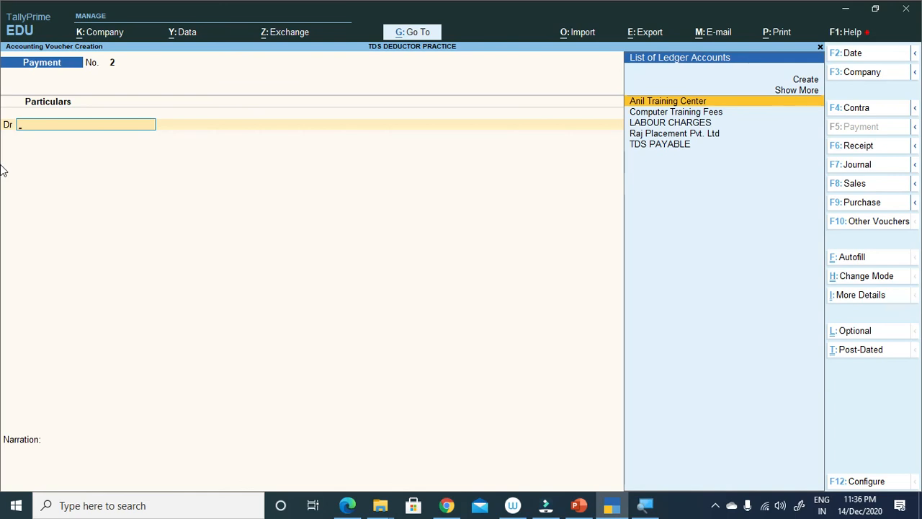
key("Escape")
key("Escape")
key("Escape")
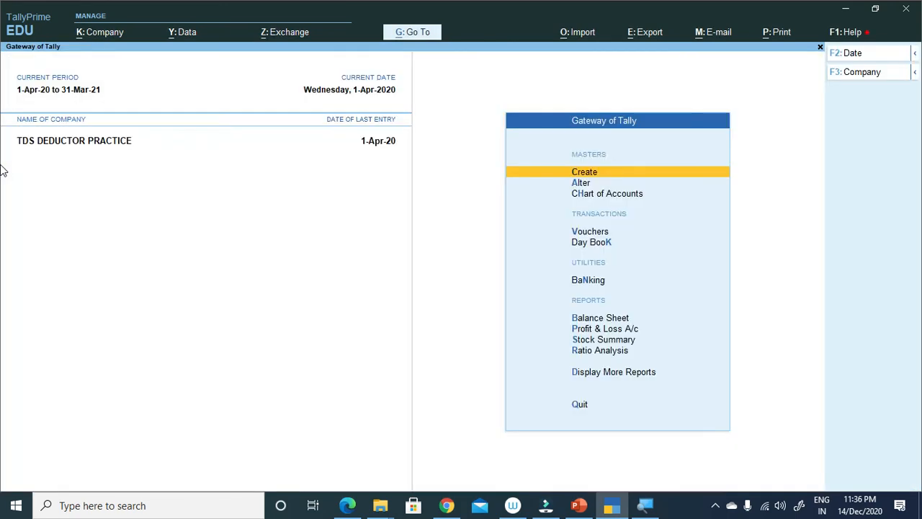
Step: Examine the Balance Sheet, drill down into Current Liabilities, and leave the report
key("Down")
key("Down")
key("Down")
key("Down")
key("Down")
key("Down")
key("Down")
key("Up")
key("Return")
key("Down")
key("Down")
key("Return")
key("Escape")
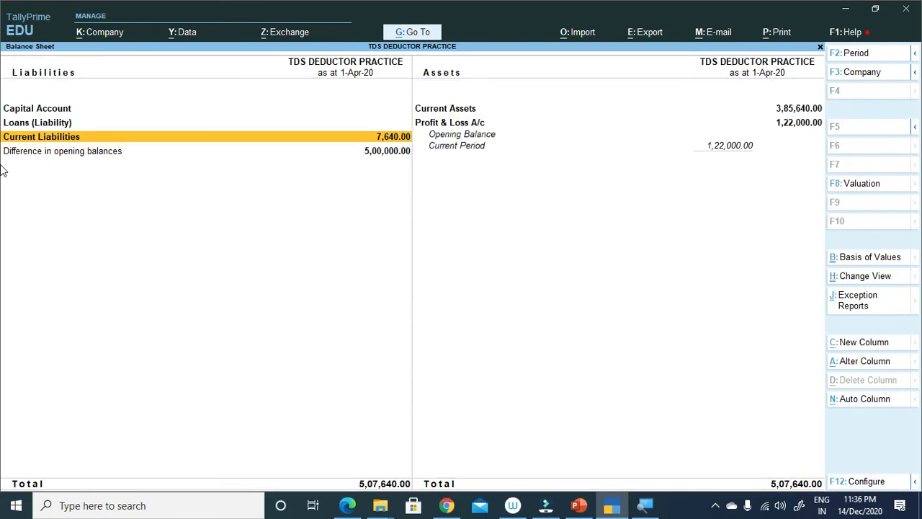
key("Return")
key("Down")
key("Return")
key("Escape")
key("Escape")
key("Escape")
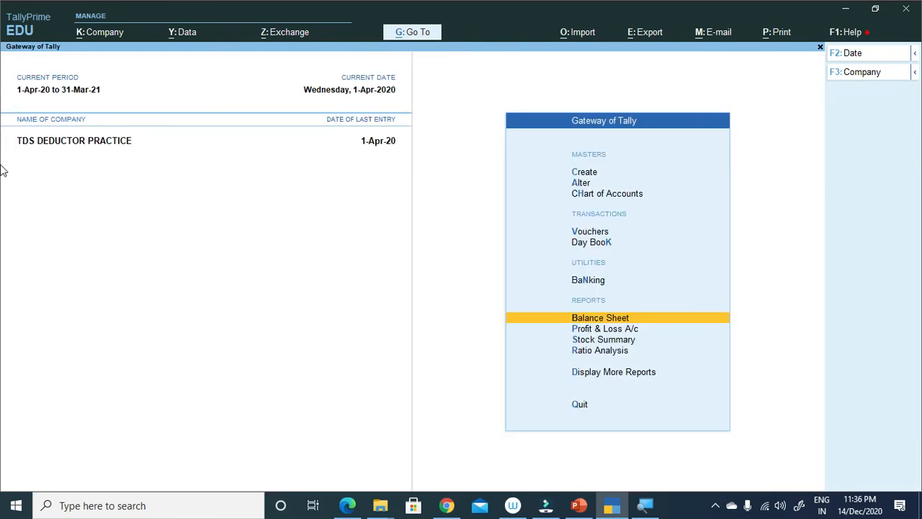
Step: Open the Day Book for 1-Apr-20
key("Up")
key("Up")
key("Up")
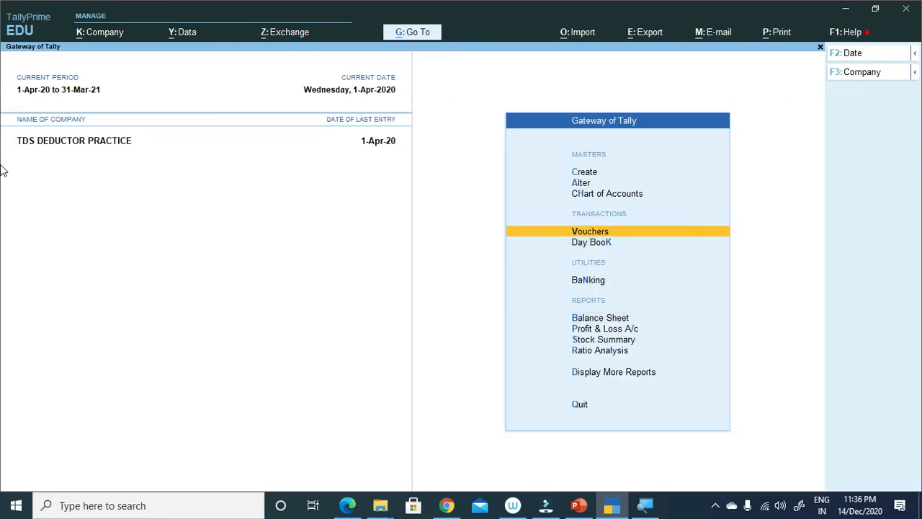
key("Return")
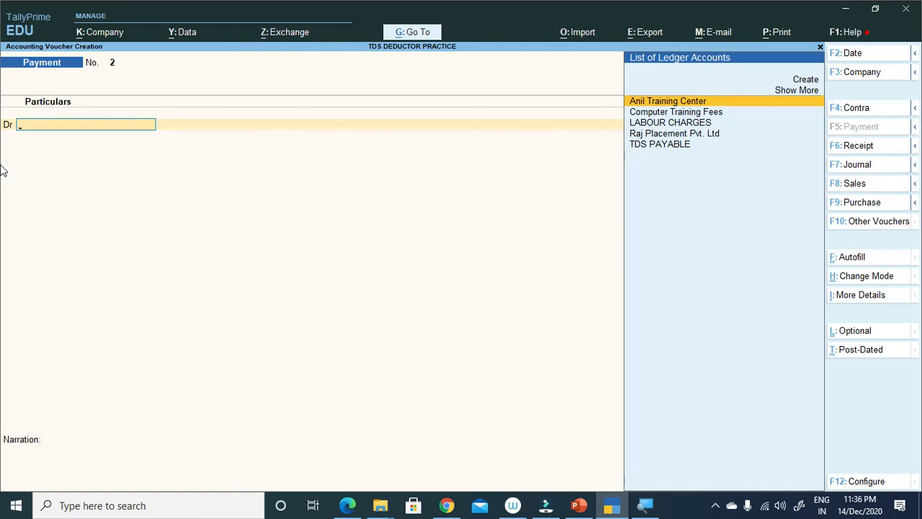
key("Escape")
key("Down")
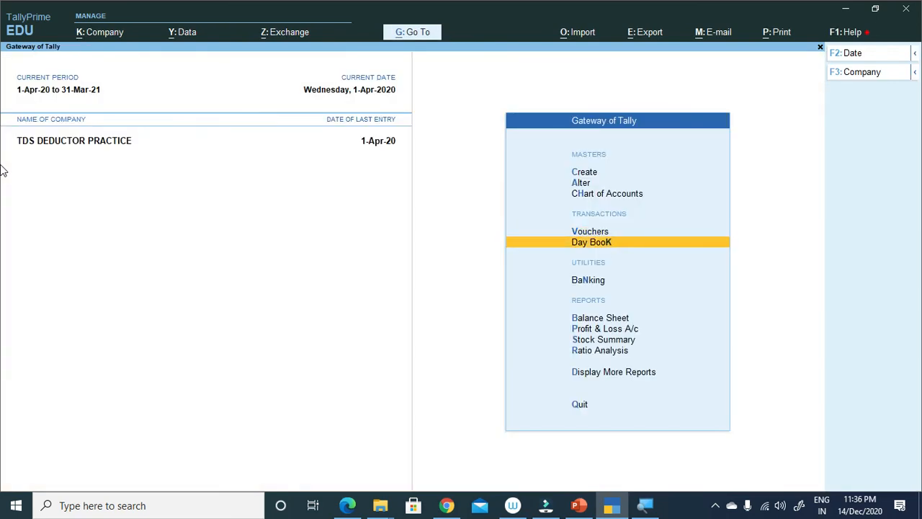
key("d")
key("Down")
key("Return")
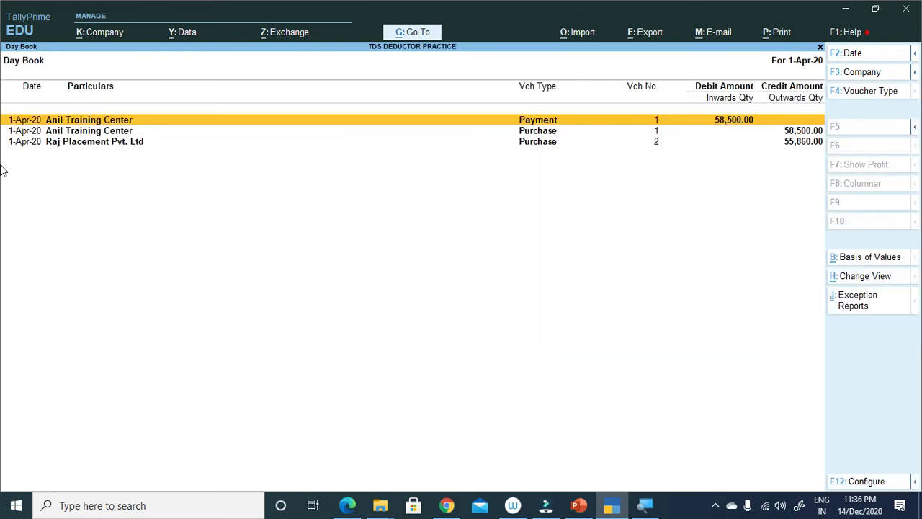
Step: Examine Anil Training Center's purchase voucher and its net amount after TDS, then close it
key("Down")
key("Down")
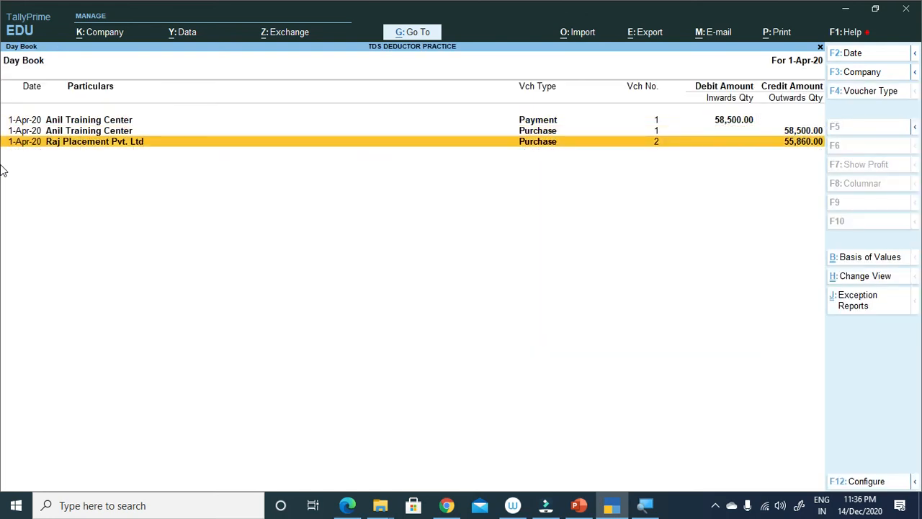
key("Up")
key("Return")
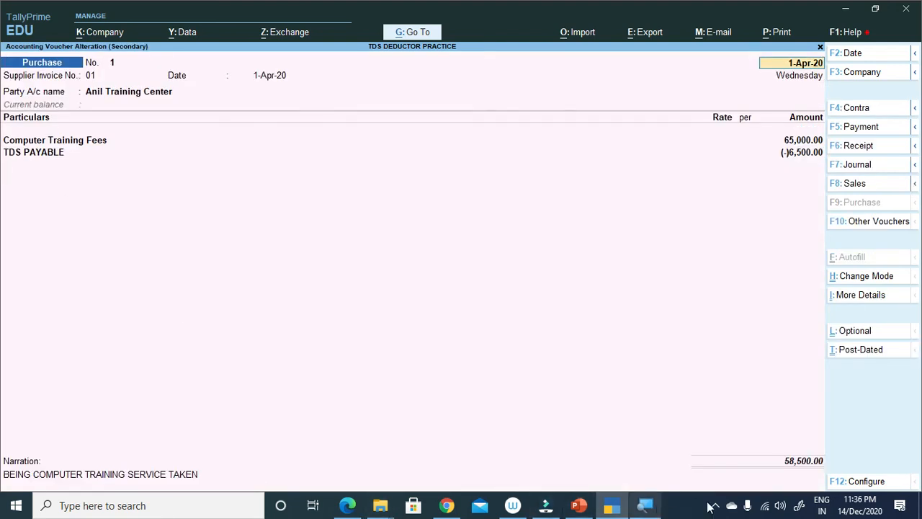
key("ctrl+F2")
left_click(786, 463)
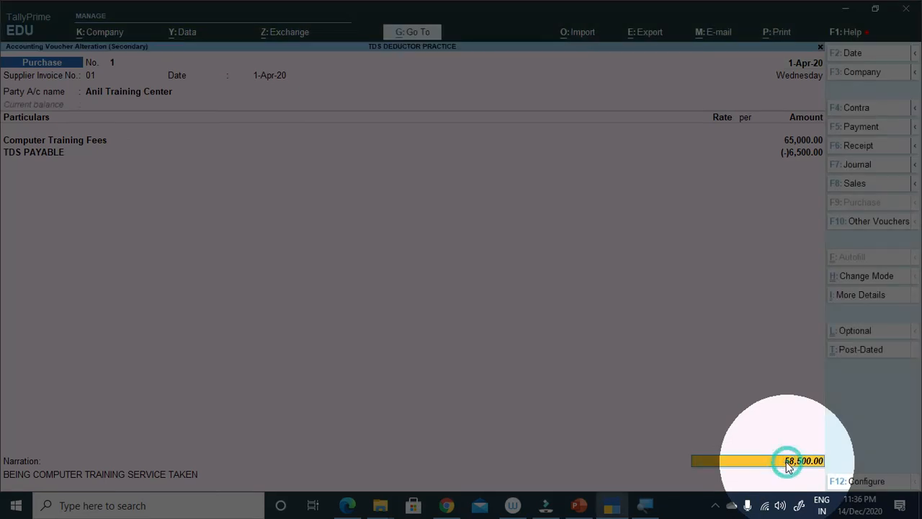
key("Escape")
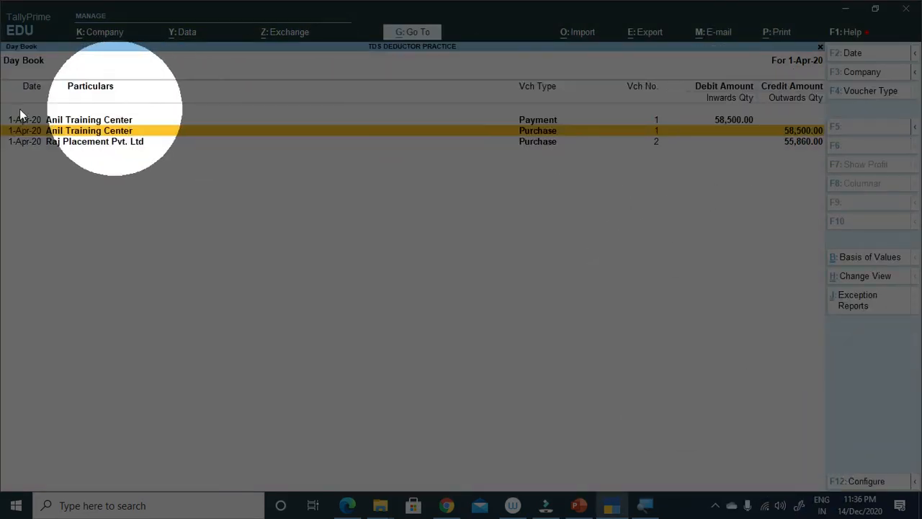
Step: Review the payment voucher's debit, credit and bill reference entries from the Day Book, then close it
left_click(533, 118)
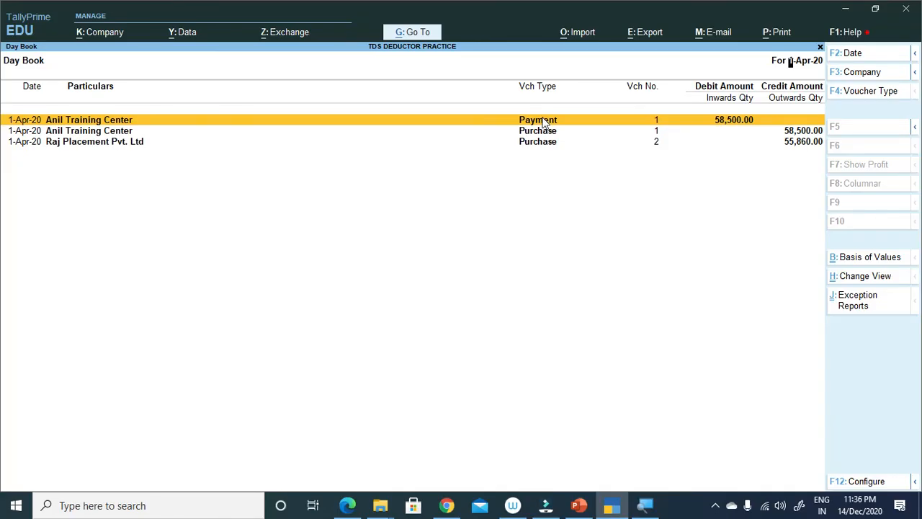
left_click(544, 123)
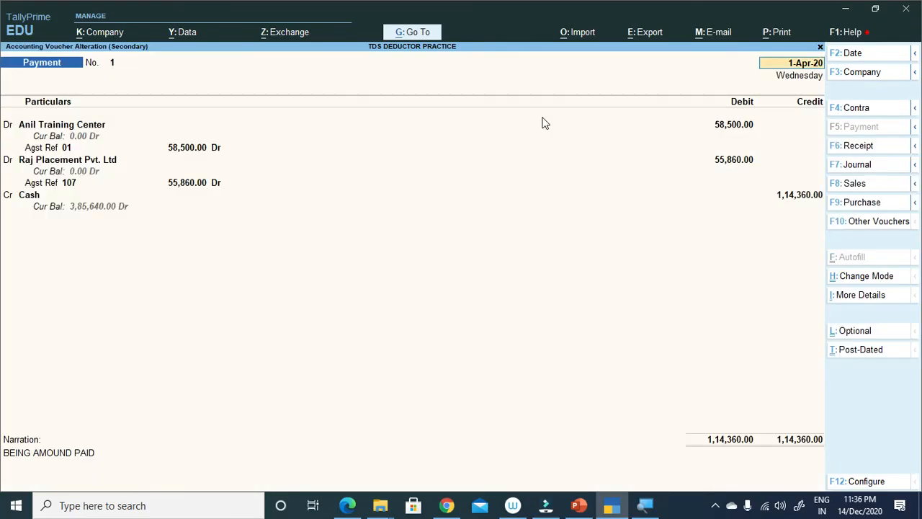
key("BackSpace")
key("Escape")
Step: Examine Raj Placement Pvt. Ltd's purchase voucher with its labour charges and TDS deduction, then close it
key("Down")
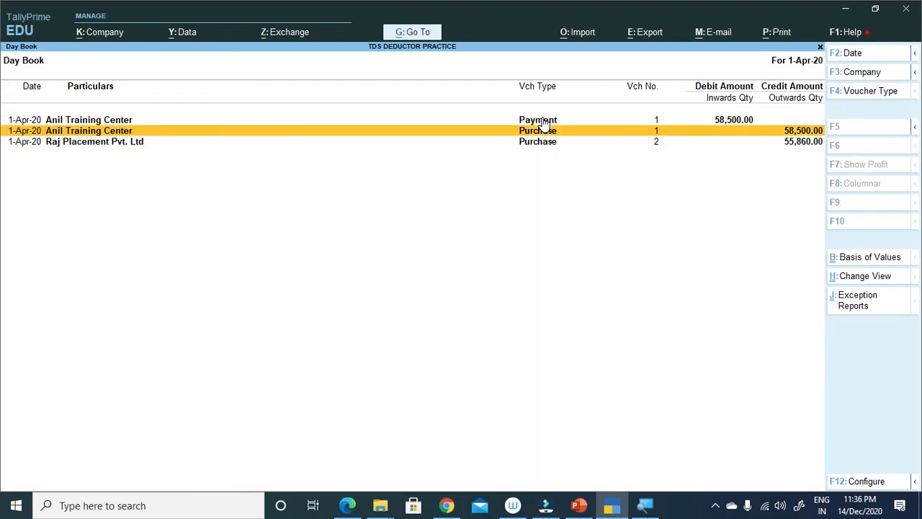
key("Down")
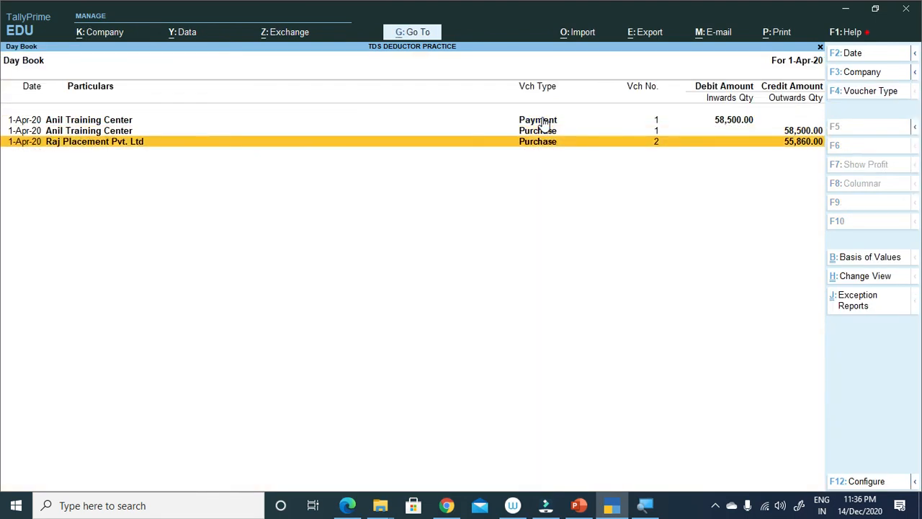
key("Return")
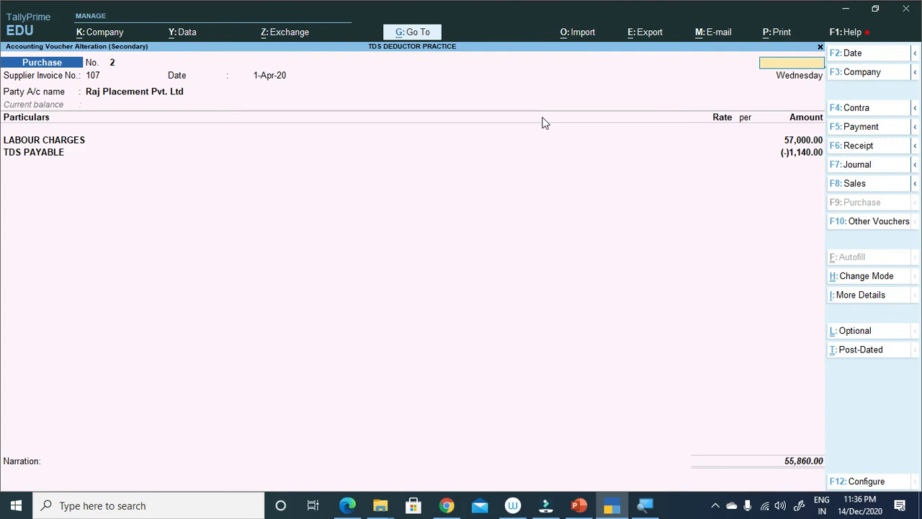
key("Escape")
key("y")
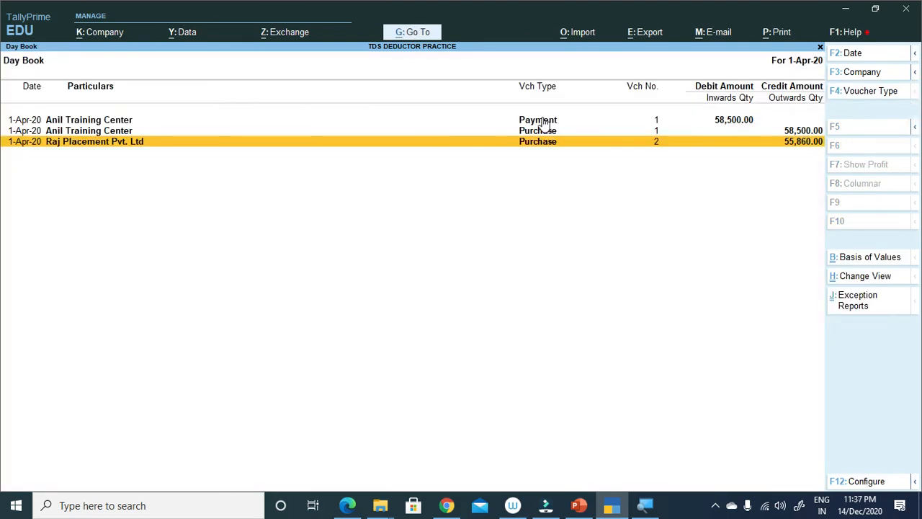